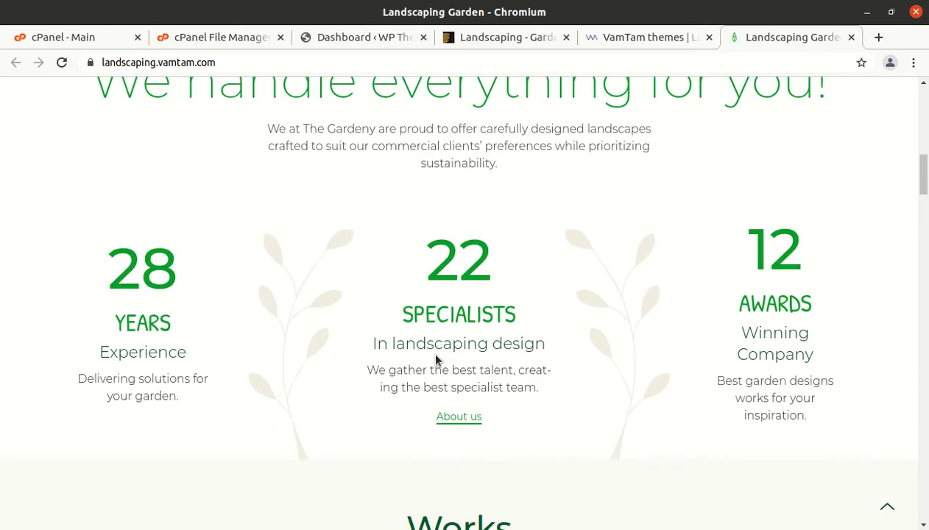
Look through the Landscaping demo home page, from its hero banner and services to the works gallery, About us and Pricing sections.
scroll(435, 360, up, 7)
scroll(435, 360, up, 3)
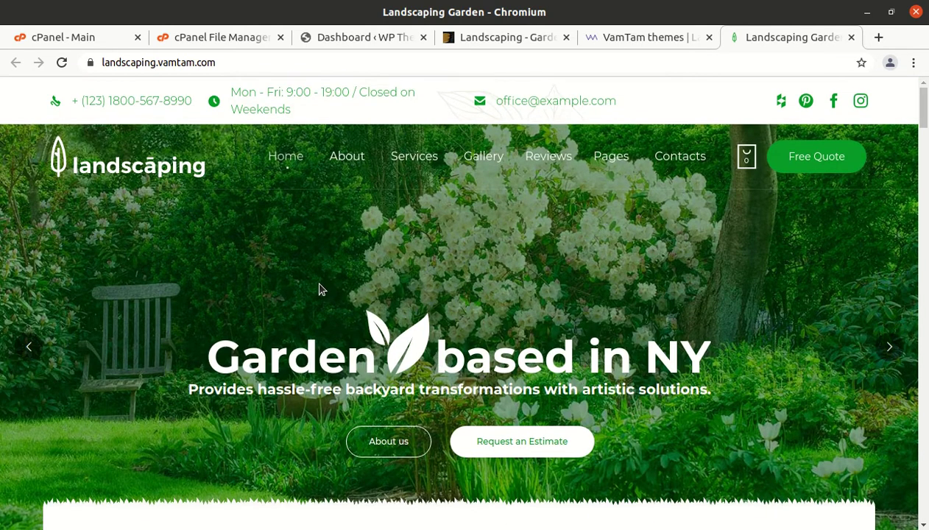
scroll(394, 292, down, 2)
scroll(394, 292, down, 3)
scroll(394, 292, down, 2)
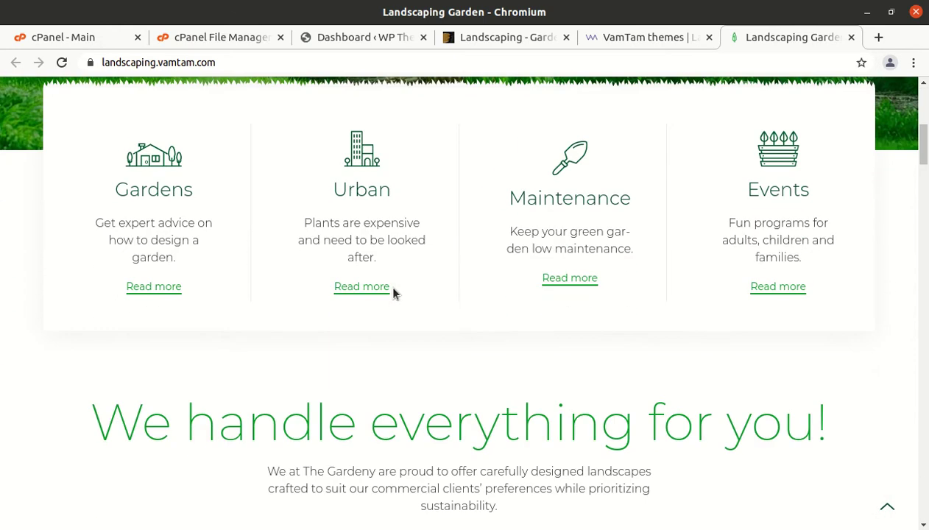
scroll(401, 311, down, 1)
scroll(401, 311, down, 5)
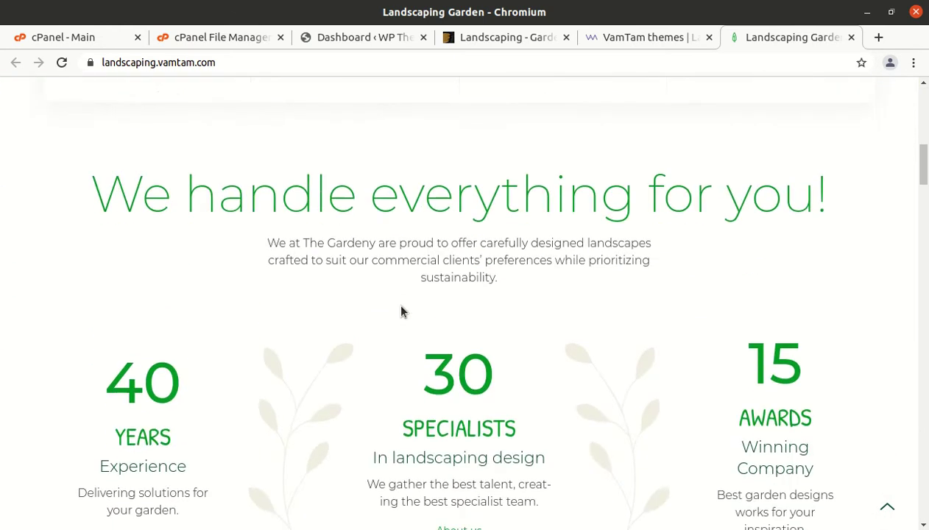
scroll(330, 388, down, 5)
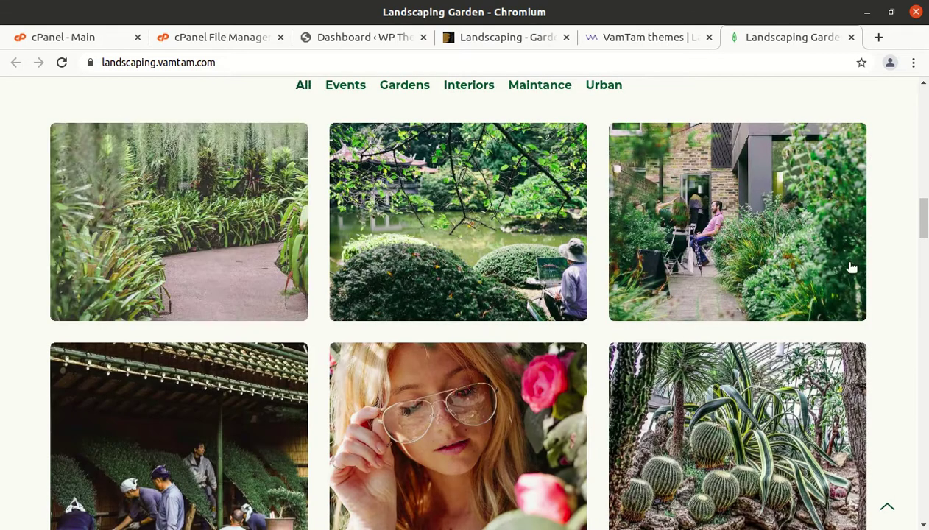
scroll(749, 317, down, 2)
scroll(249, 388, down, 4)
scroll(595, 446, down, 10)
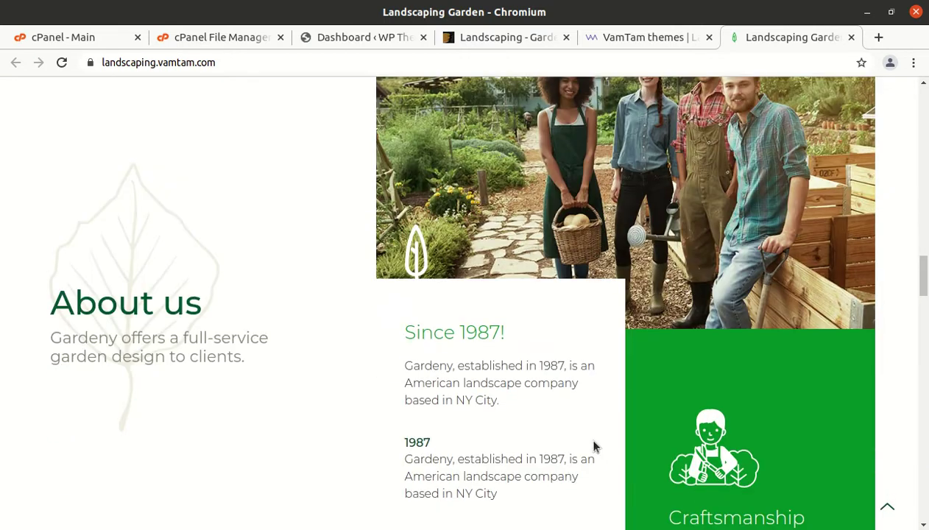
scroll(595, 445, down, 8)
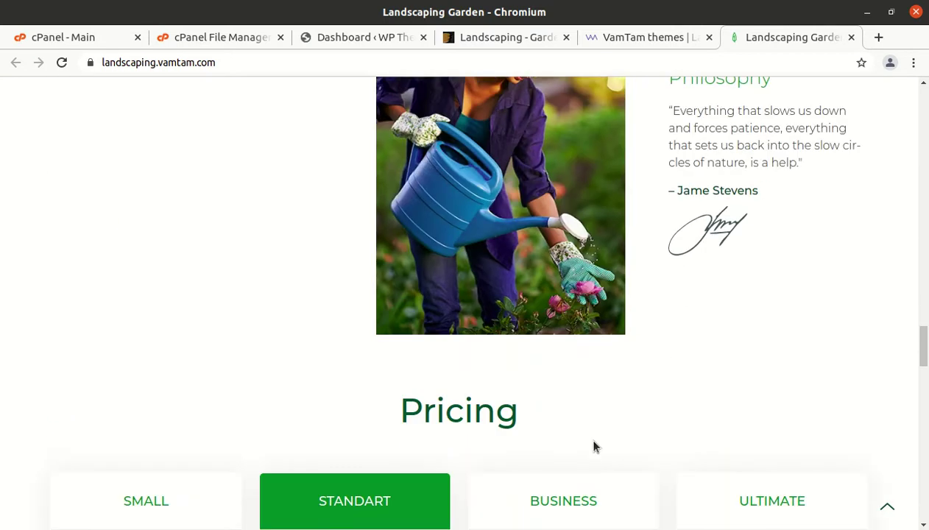
scroll(431, 407, up, 18)
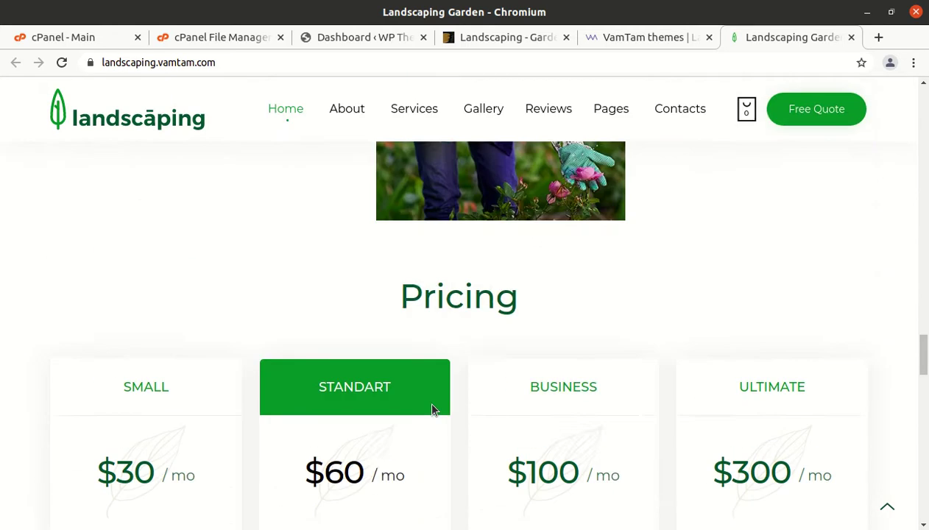
scroll(432, 408, up, 12)
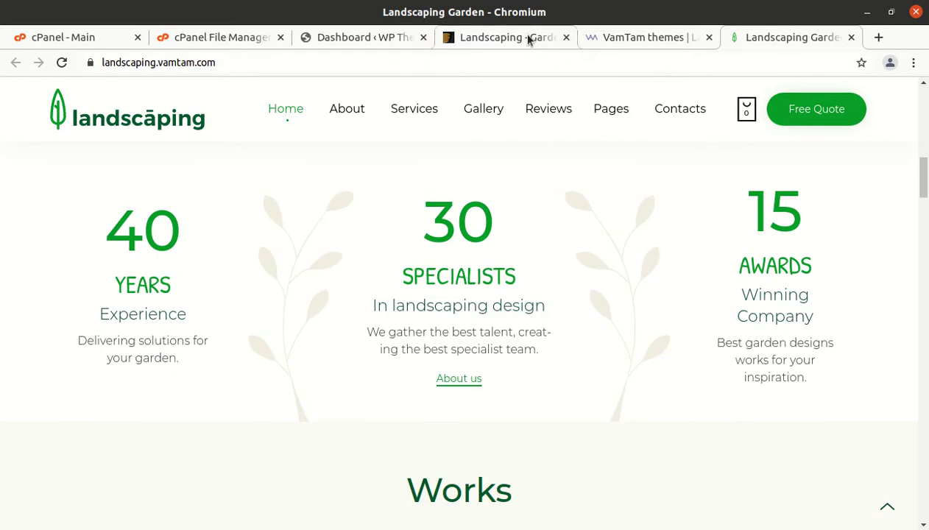
Switch to the ThemeForest page of Landscaping - Garden Landscaper and examine the price, author status, sales and rating.
click(524, 37)
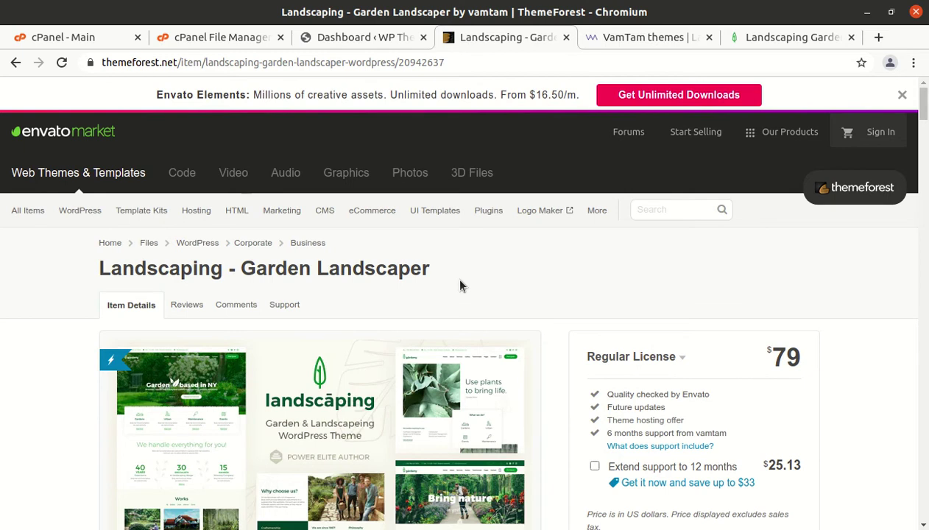
scroll(459, 286, down, 5)
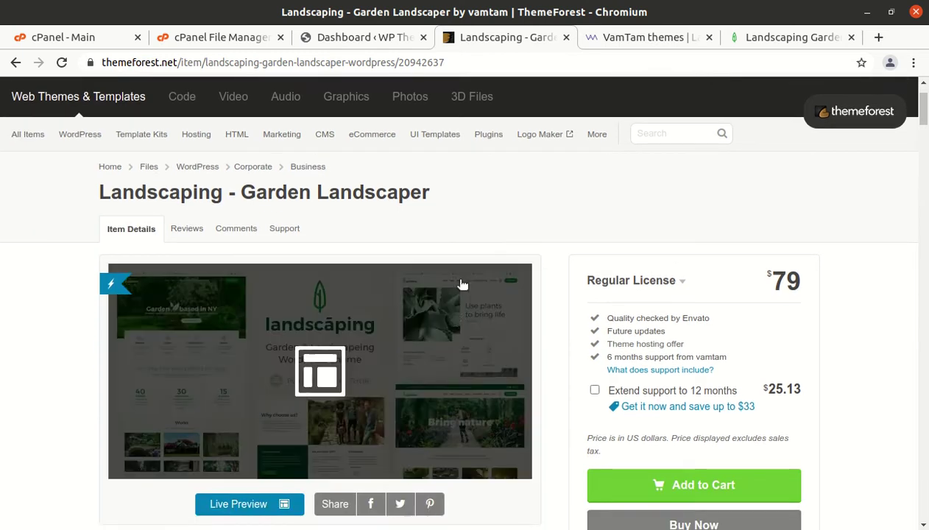
scroll(524, 349, down, 2)
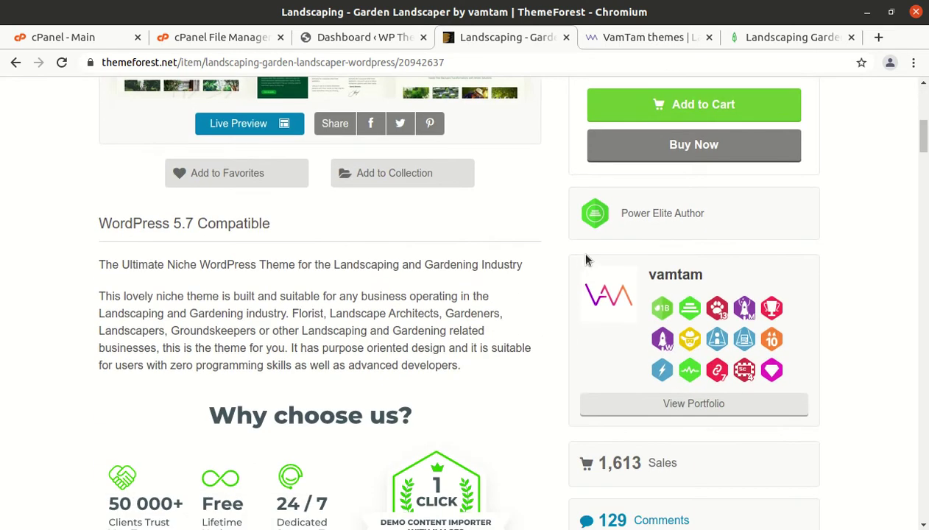
drag(719, 275, 611, 214)
scroll(645, 366, down, 2)
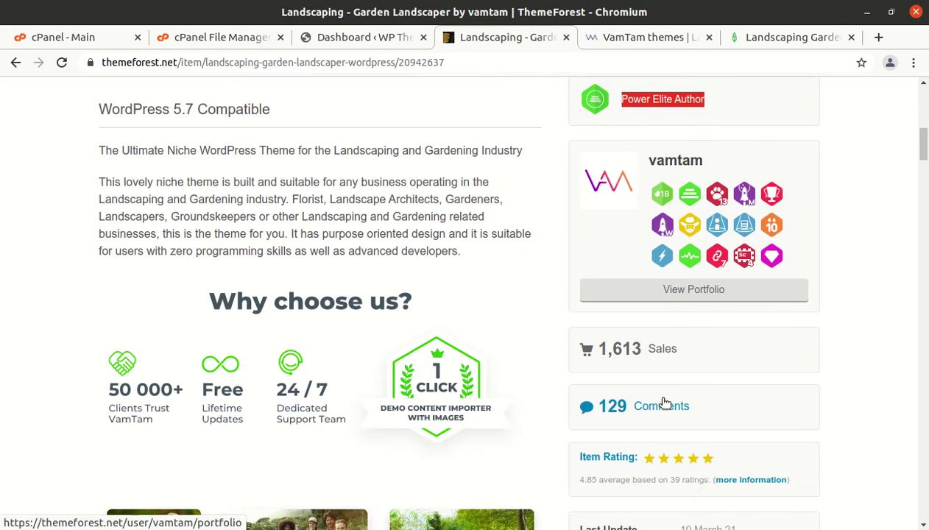
scroll(618, 408, up, 1)
scroll(598, 414, up, 7)
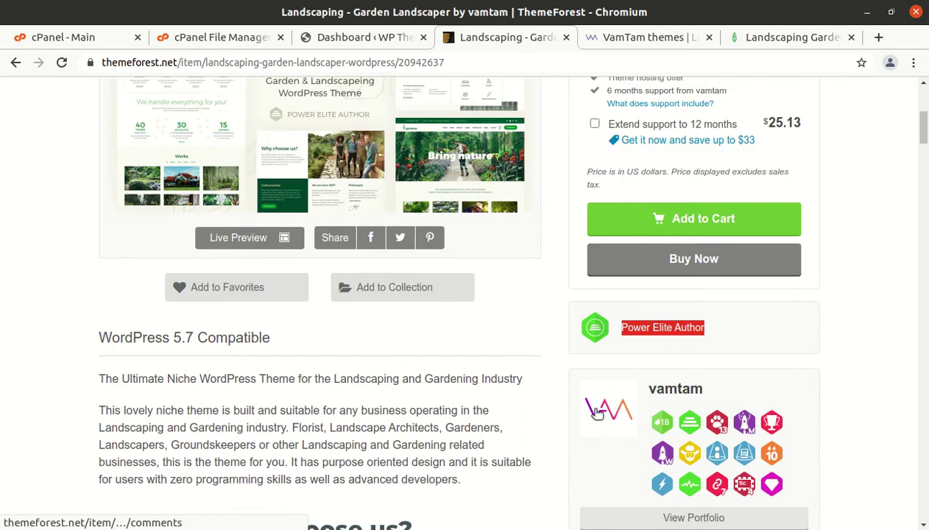
Check the theme's feature overview and item details, highlighting the Last Update date.
scroll(598, 416, down, 4)
scroll(596, 414, down, 5)
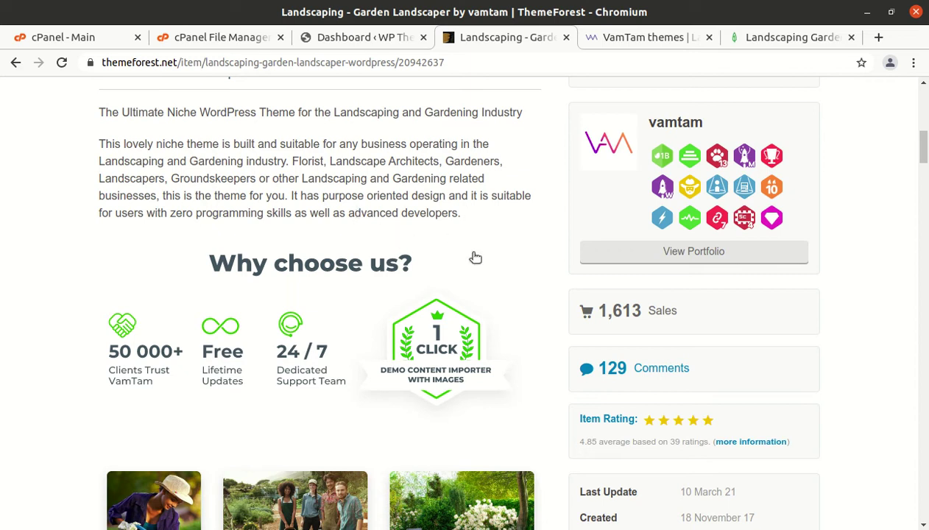
scroll(475, 257, down, 4)
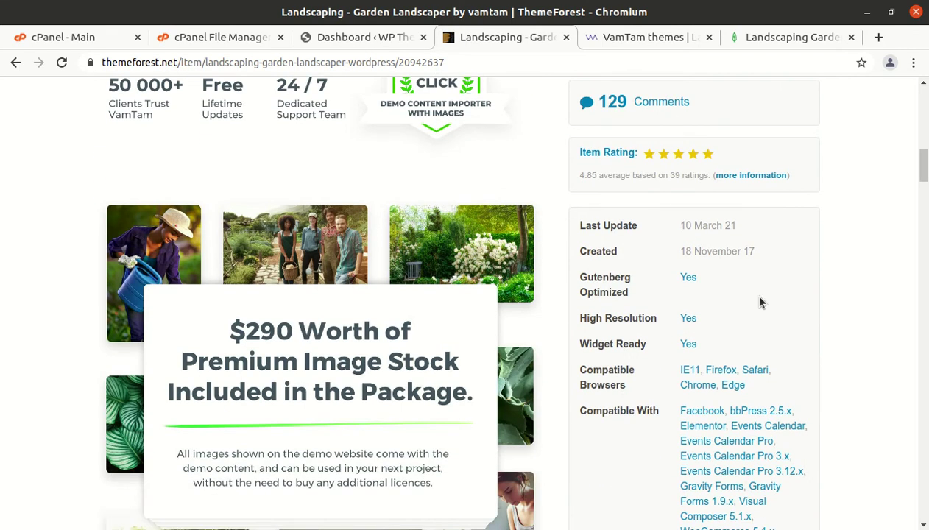
drag(749, 251, 679, 227)
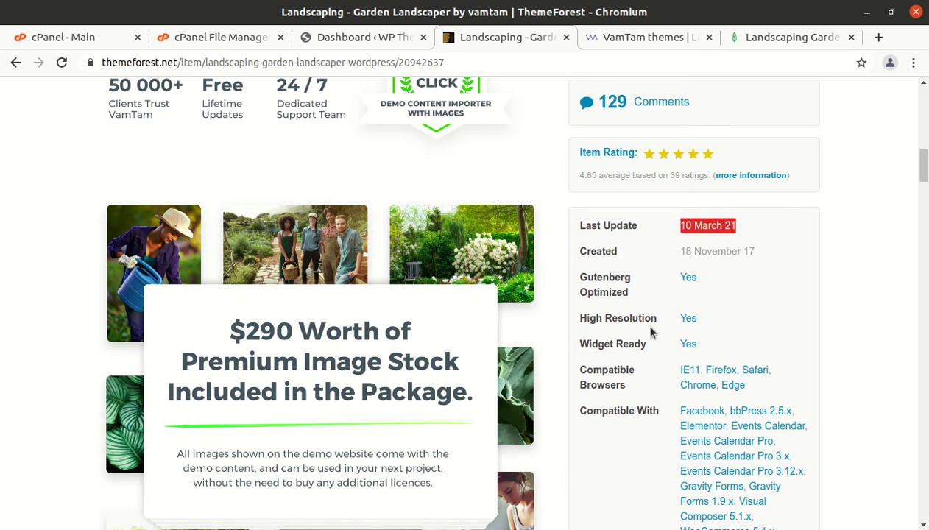
scroll(652, 332, up, 6)
scroll(652, 333, up, 5)
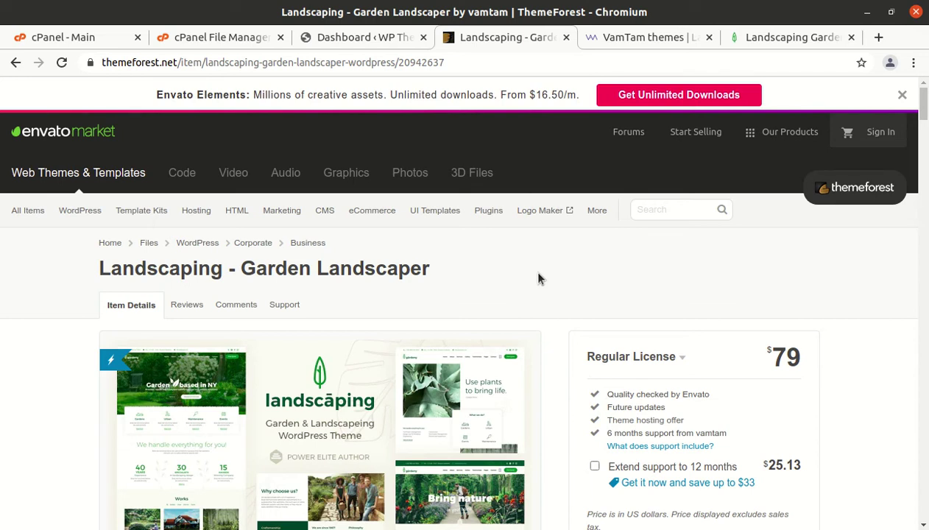
Switch to the WordPress dashboard and visit the site's front end.
click(328, 41)
mouse_move(52, 94)
click(48, 115)
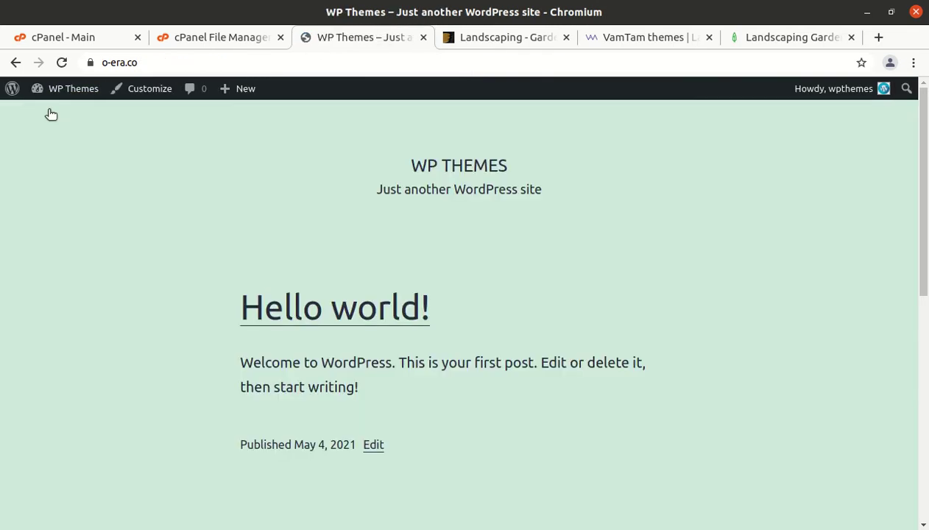
Switch to the file manager and review the documentation, licensing, child theme and main theme items in landscaping_v9.
key(alt+Tab)
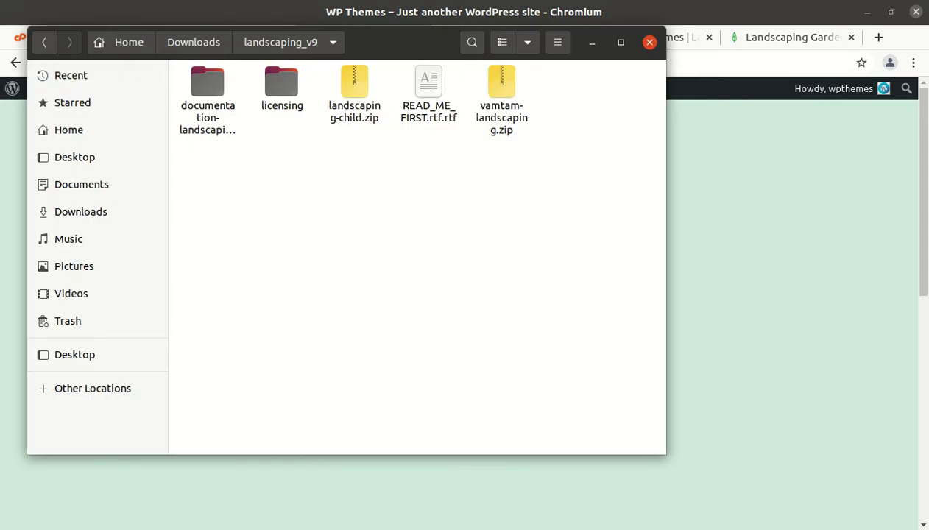
click(209, 92)
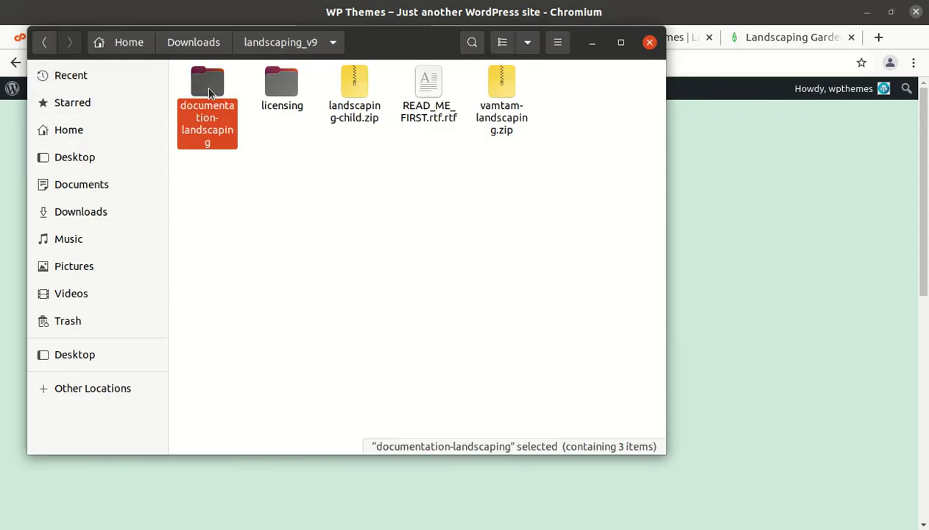
click(283, 82)
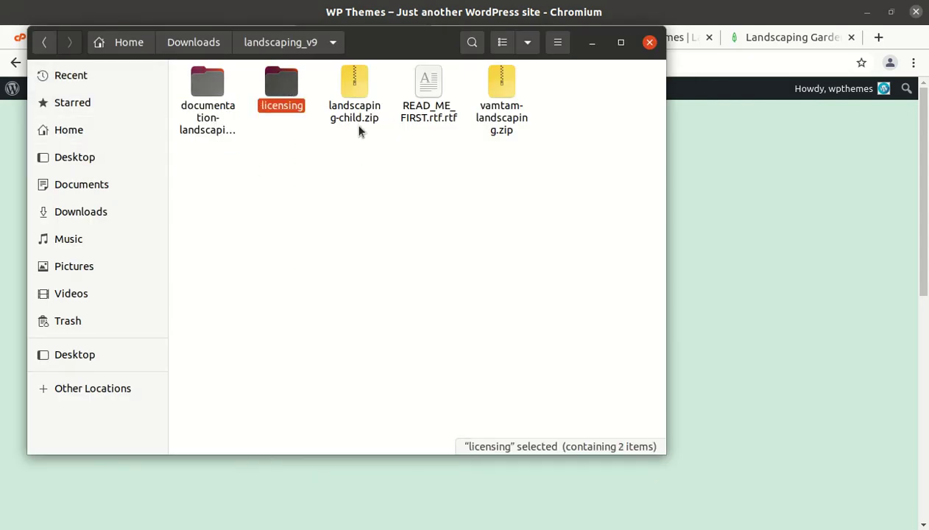
click(359, 92)
click(487, 90)
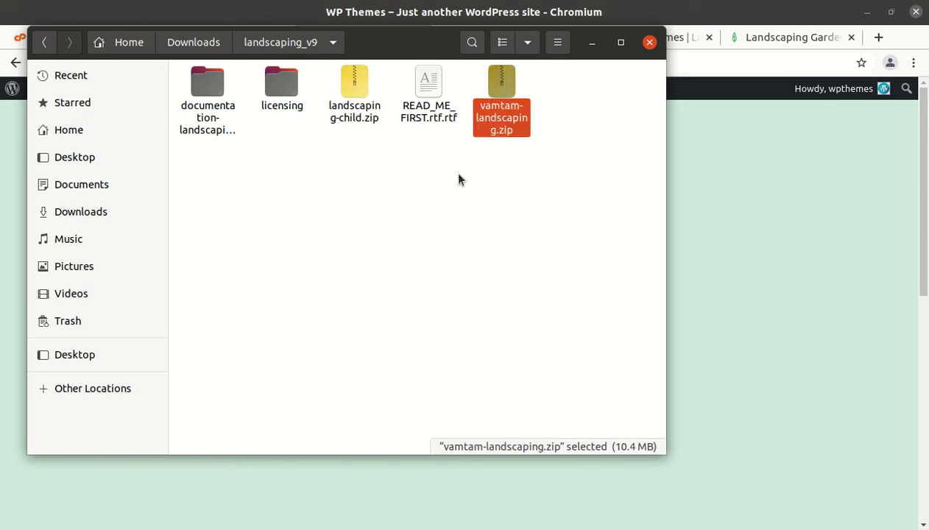
click(597, 44)
Open the WordPress theme management page and bring up the form for uploading a new theme.
mouse_move(83, 94)
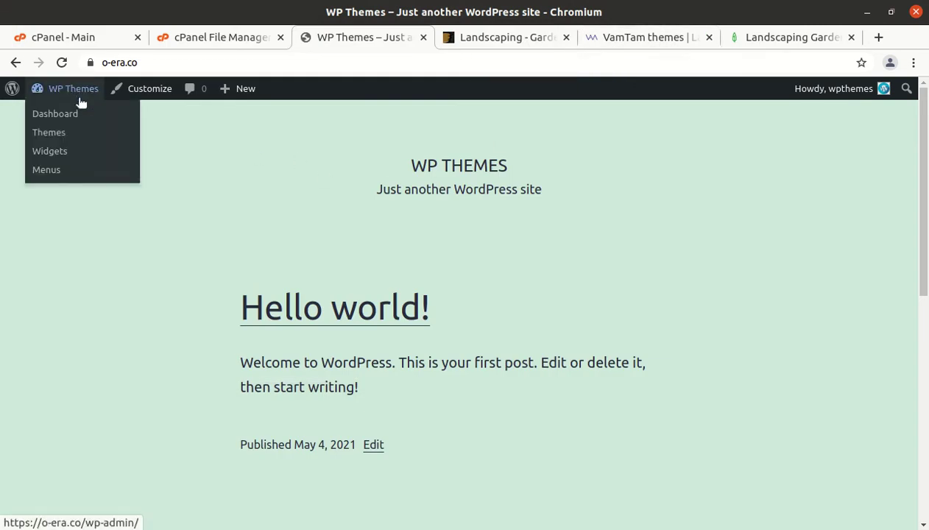
click(53, 139)
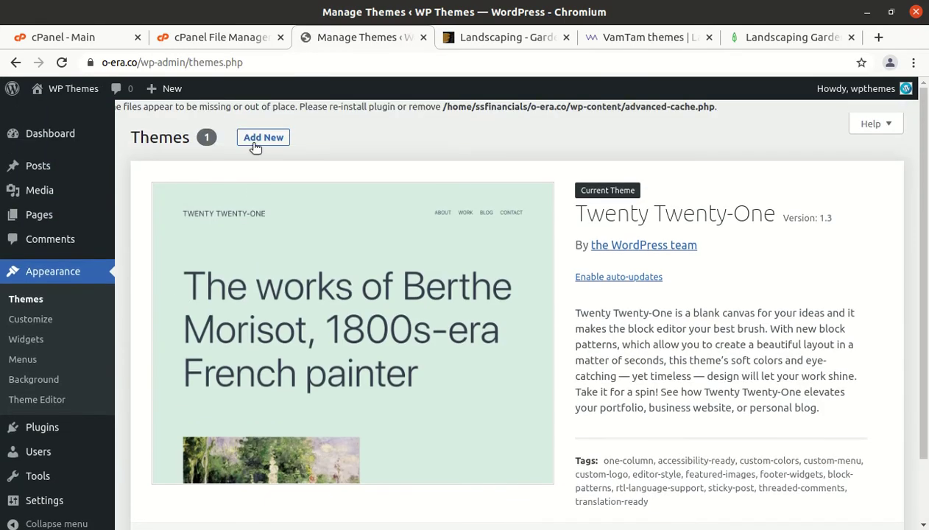
click(254, 142)
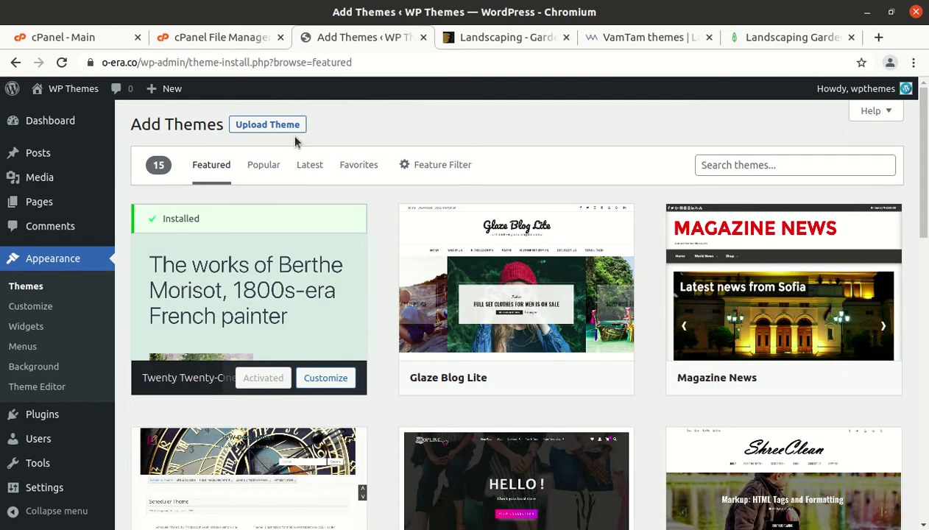
click(285, 130)
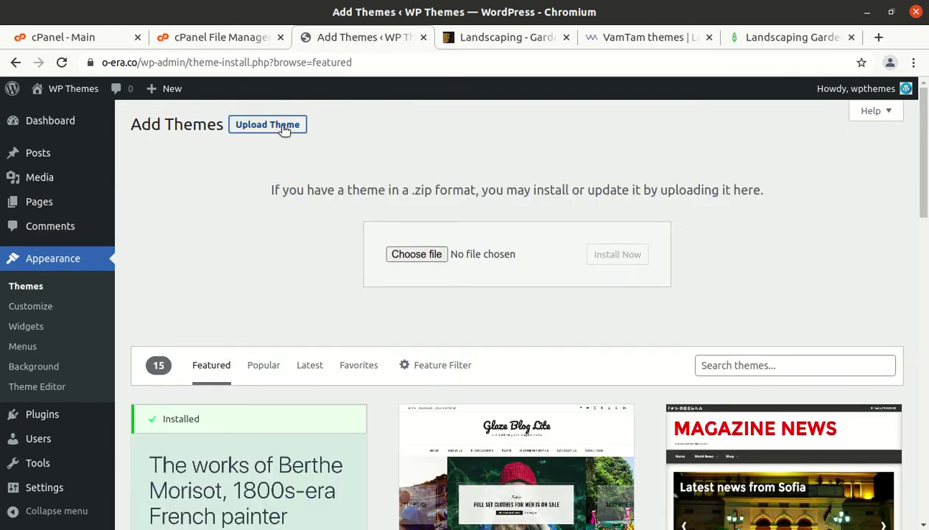
click(411, 258)
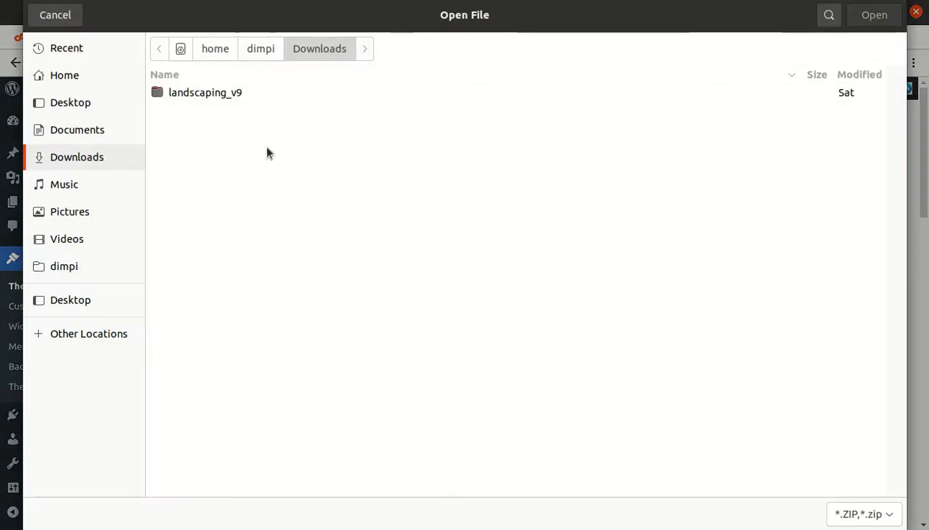
click(233, 94)
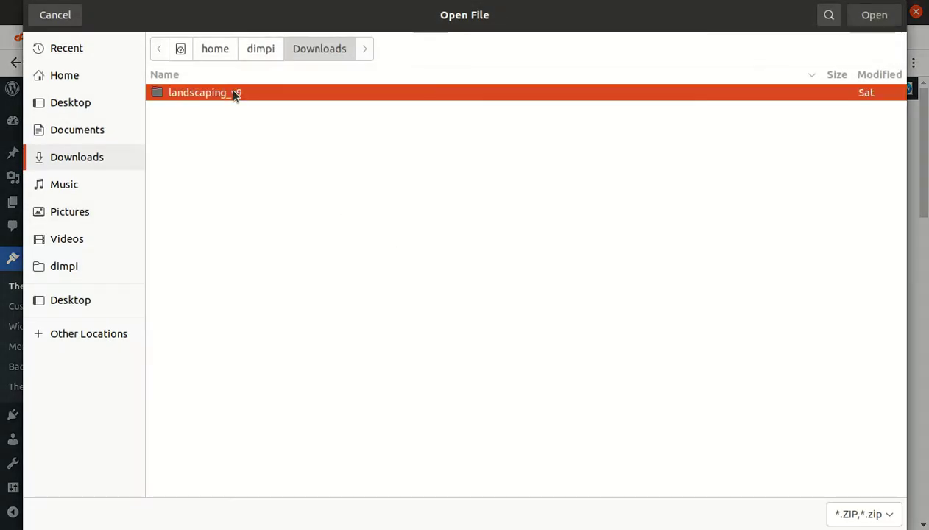
double_click(232, 92)
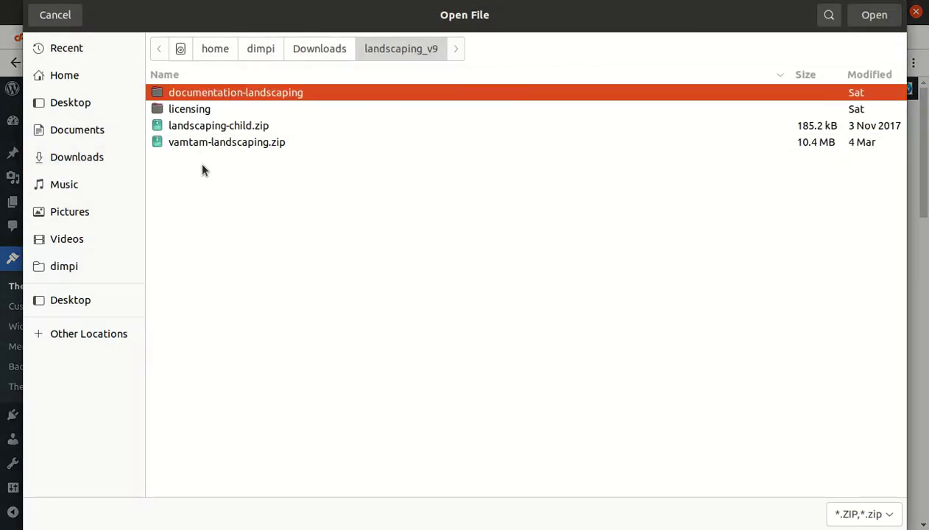
click(195, 142)
click(67, 18)
Switch to the cPanel File Manager and open the upload page for the wp-content/themes folder.
click(212, 39)
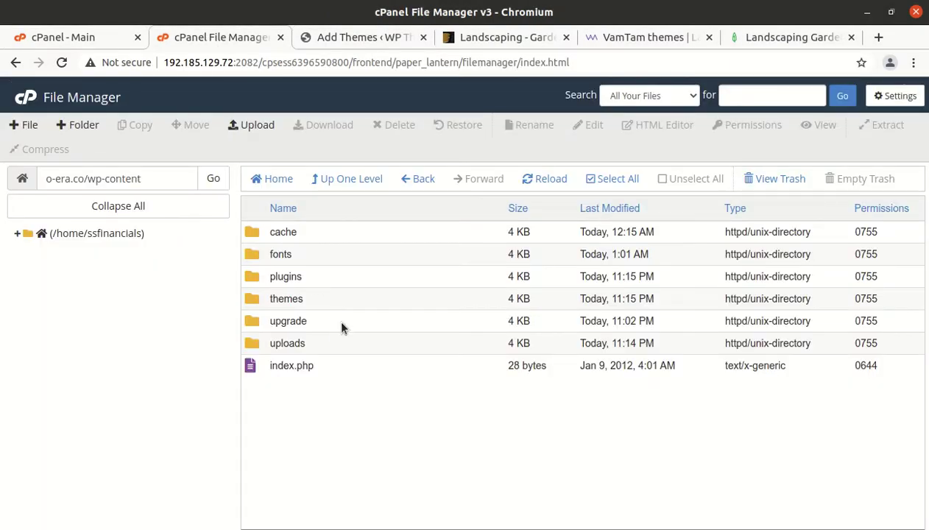
double_click(344, 300)
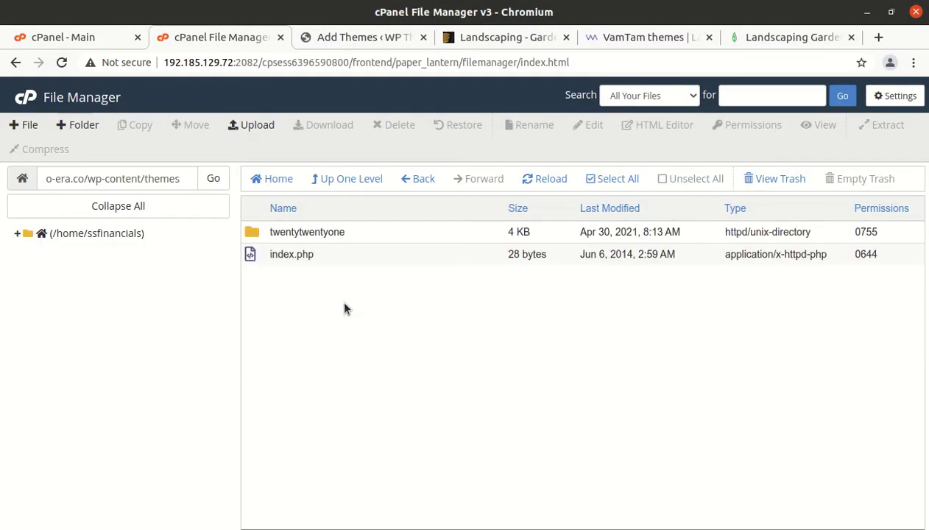
click(259, 125)
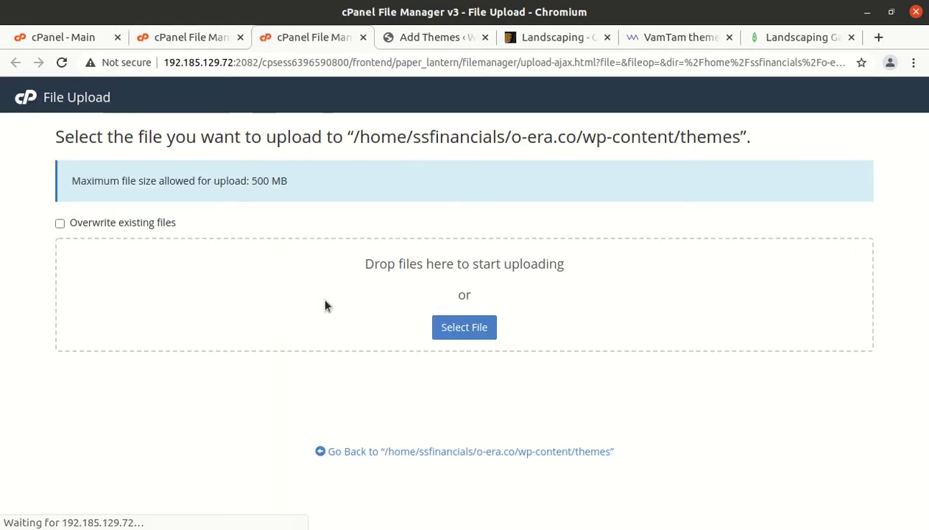
Upload vamtam-landscaping.zip from the landscaping_v9 folder in Downloads to the server's themes folder.
click(460, 333)
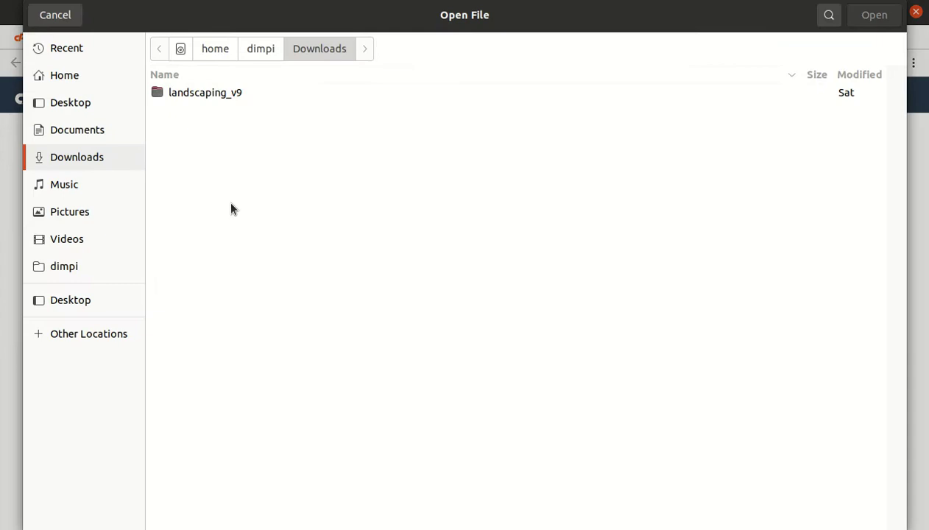
double_click(187, 94)
click(209, 159)
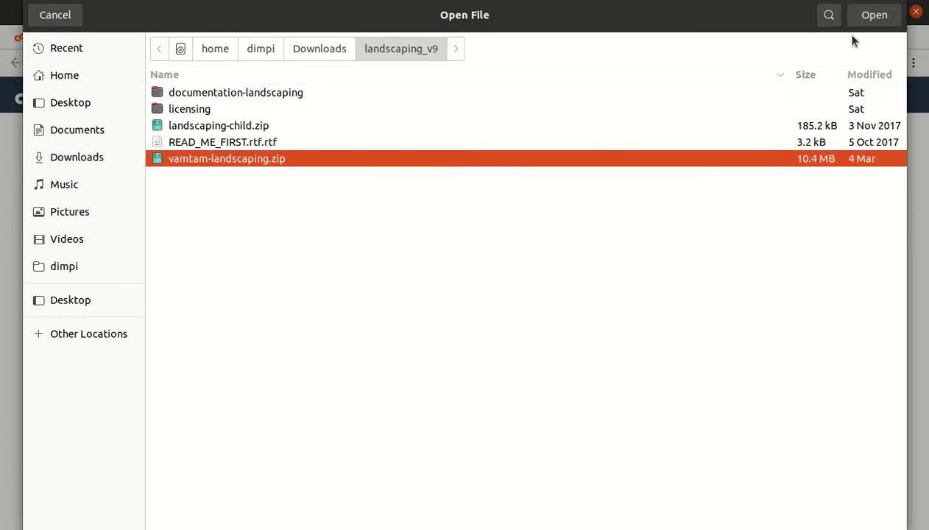
click(873, 16)
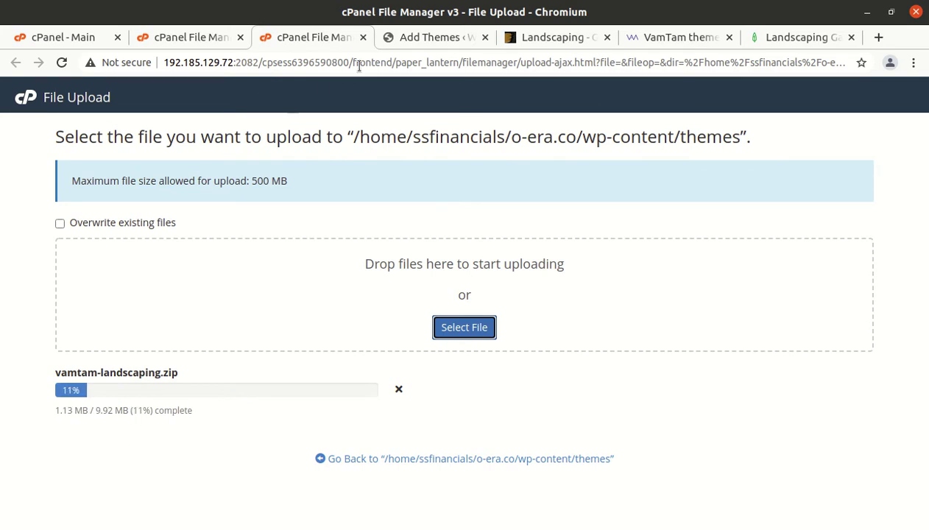
click(418, 39)
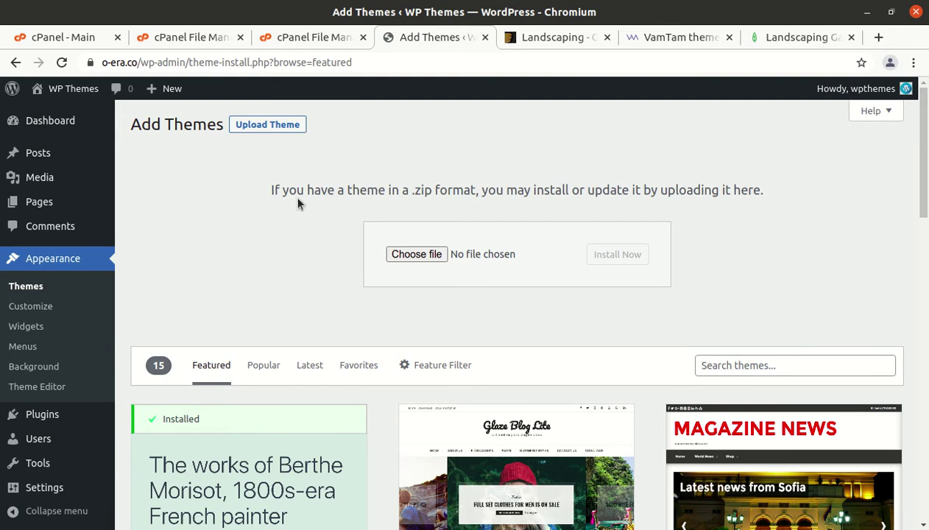
click(313, 39)
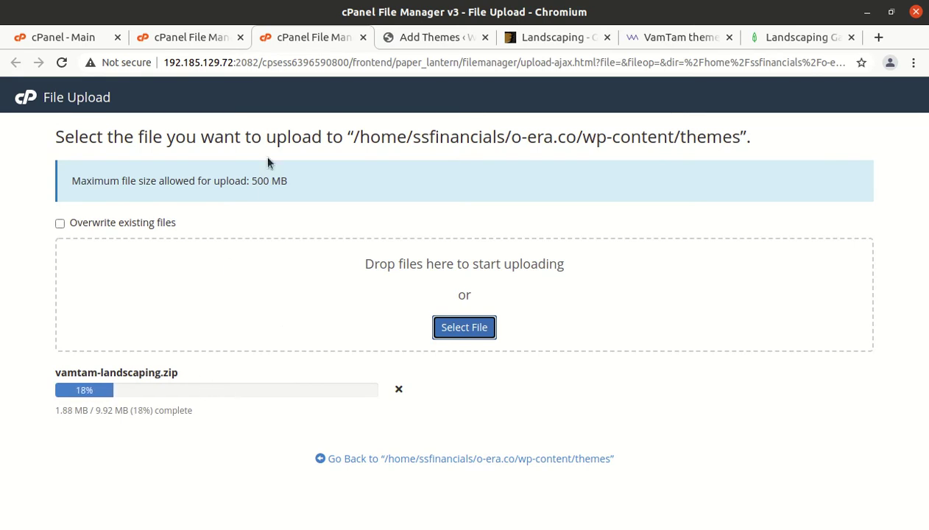
click(432, 37)
click(335, 38)
click(434, 37)
click(337, 38)
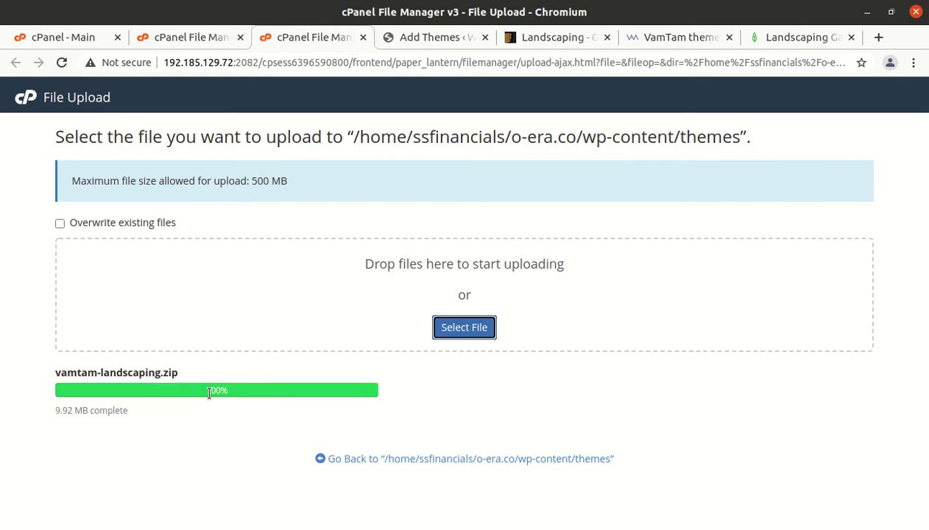
Close the upload page and return to the wp-content/themes folder in the cPanel File Manager.
drag(237, 396, 195, 389)
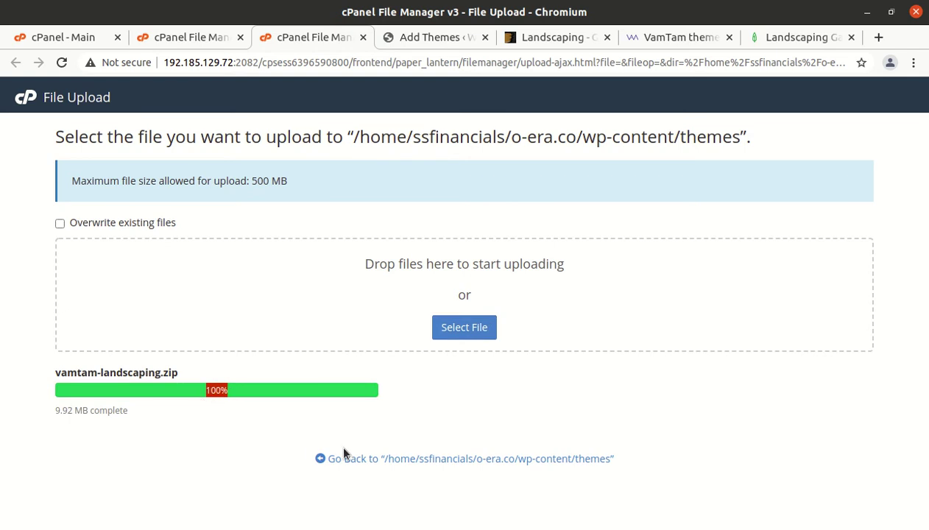
key(ctrl+w)
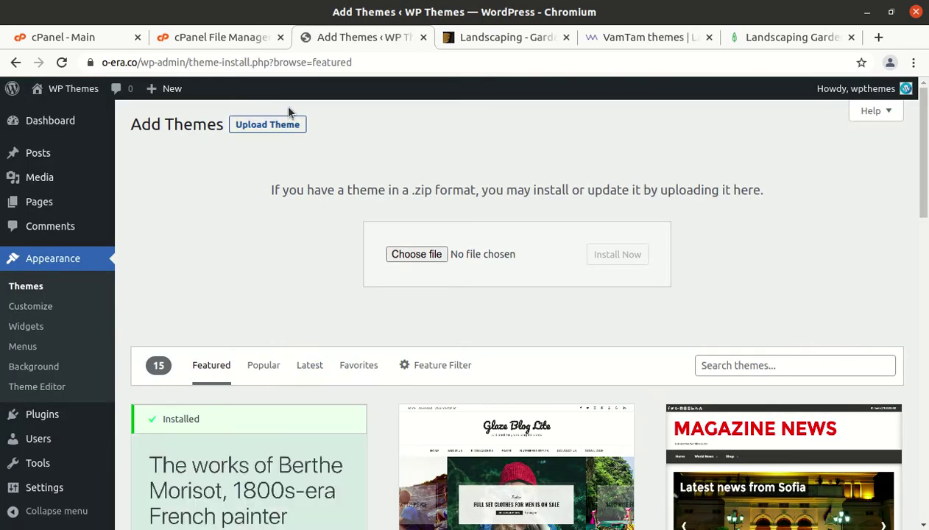
click(240, 39)
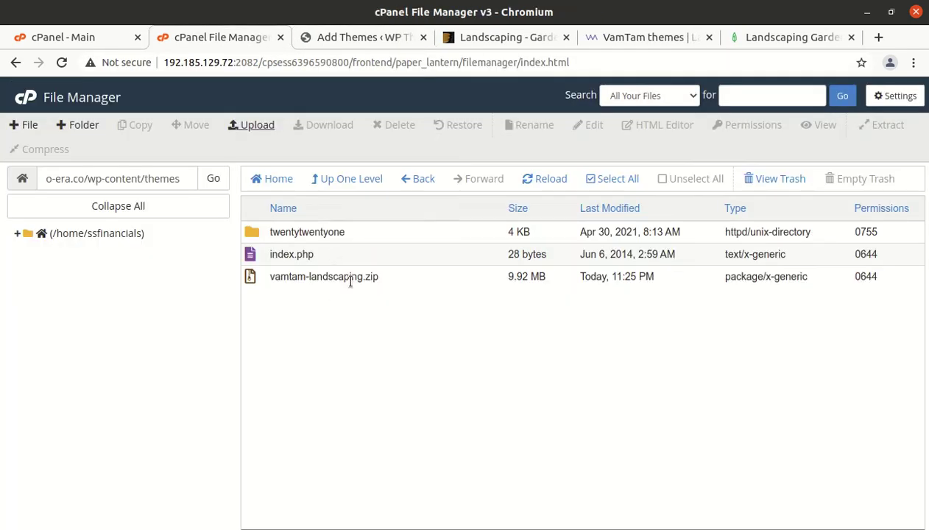
Extract vamtam-landscaping.zip into the wp-content/themes folder and reload the file listing.
click(396, 283)
right_click(396, 284)
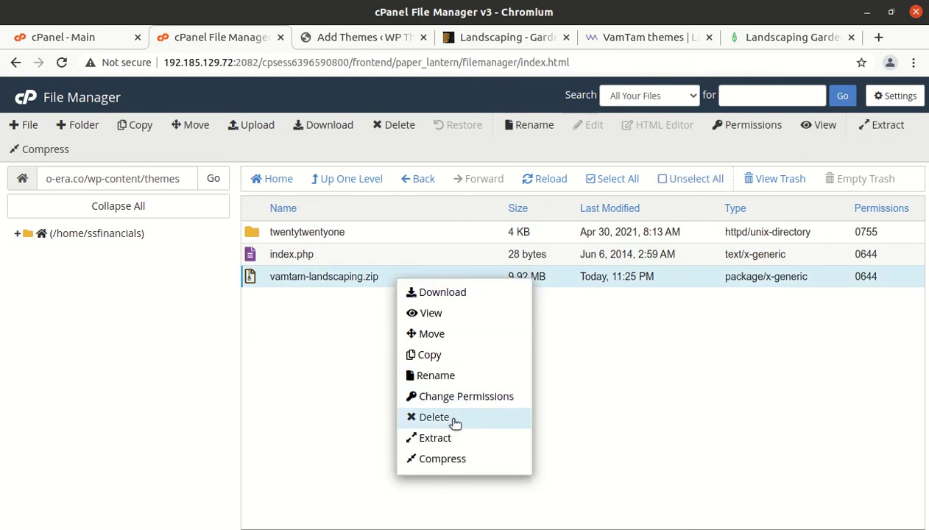
click(438, 438)
click(563, 379)
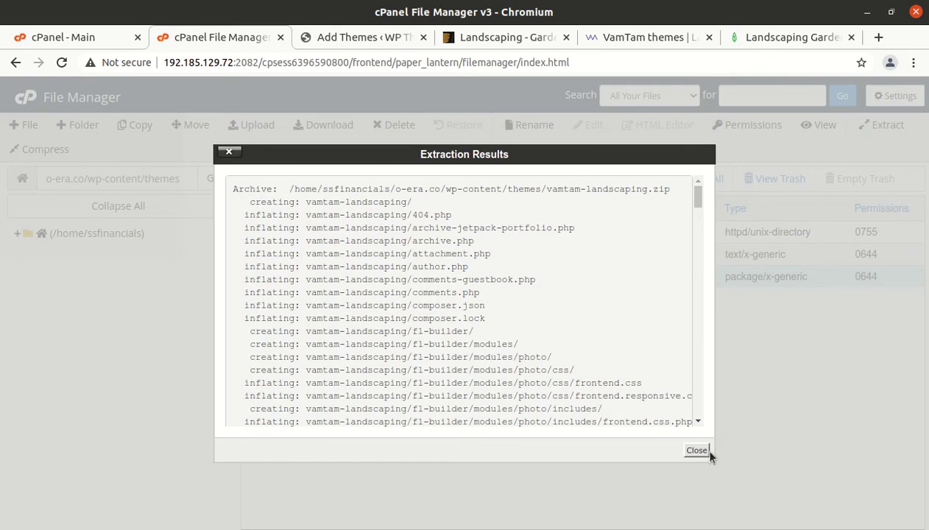
click(704, 451)
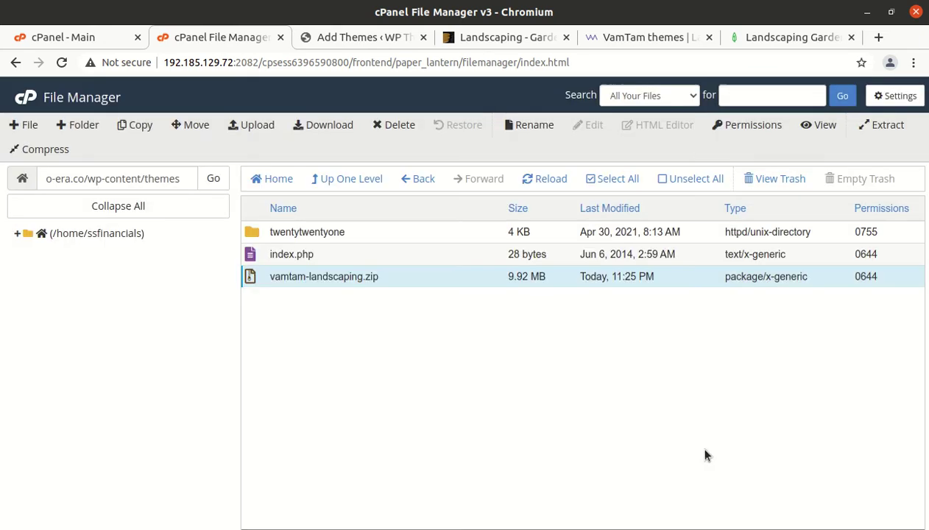
click(548, 181)
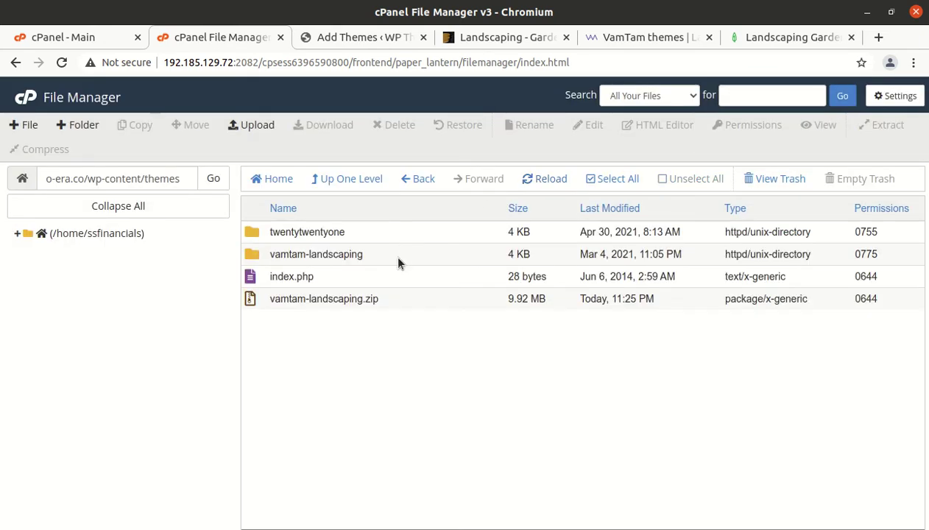
Look through the contents of the extracted vamtam-landscaping folder and return to the themes folder.
double_click(400, 259)
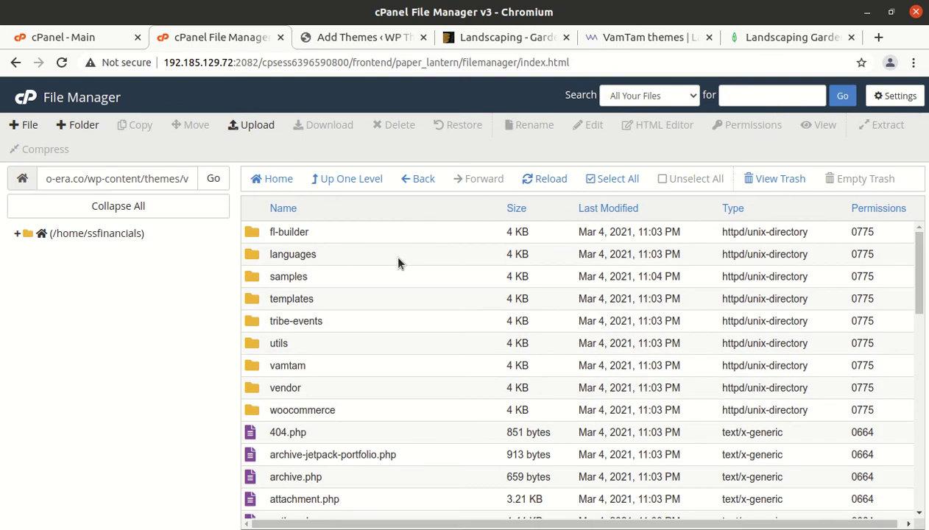
scroll(398, 263, down, 5)
scroll(397, 263, down, 3)
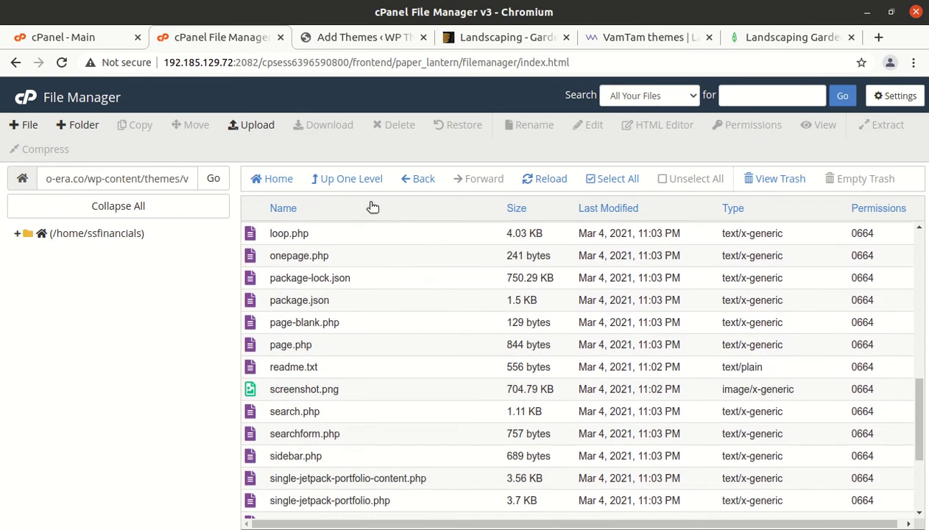
click(356, 181)
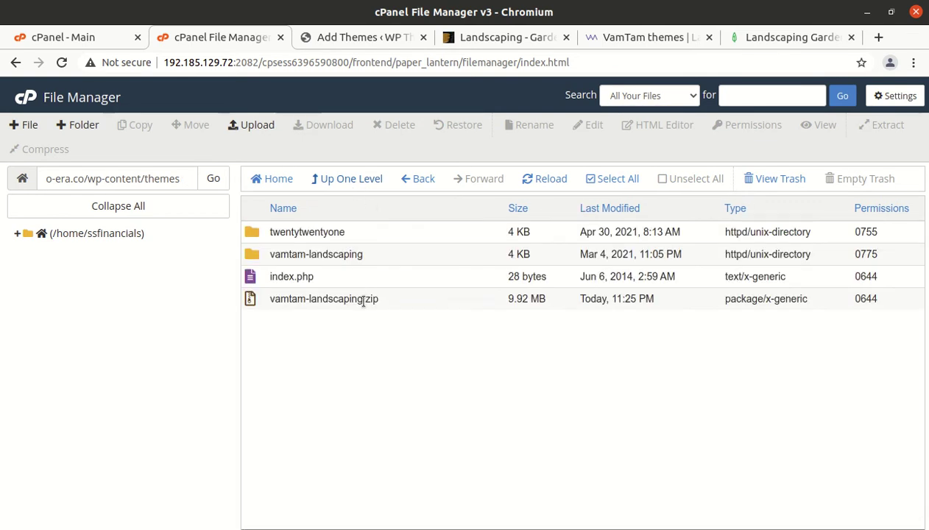
Permanently delete vamtam-landscaping.zip from the themes folder, skipping the trash.
click(411, 298)
click(388, 127)
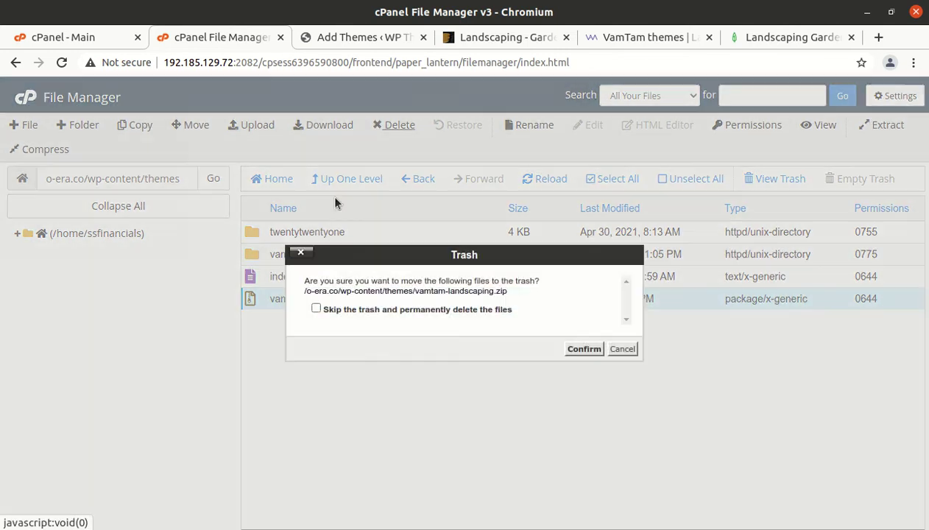
click(316, 308)
click(583, 350)
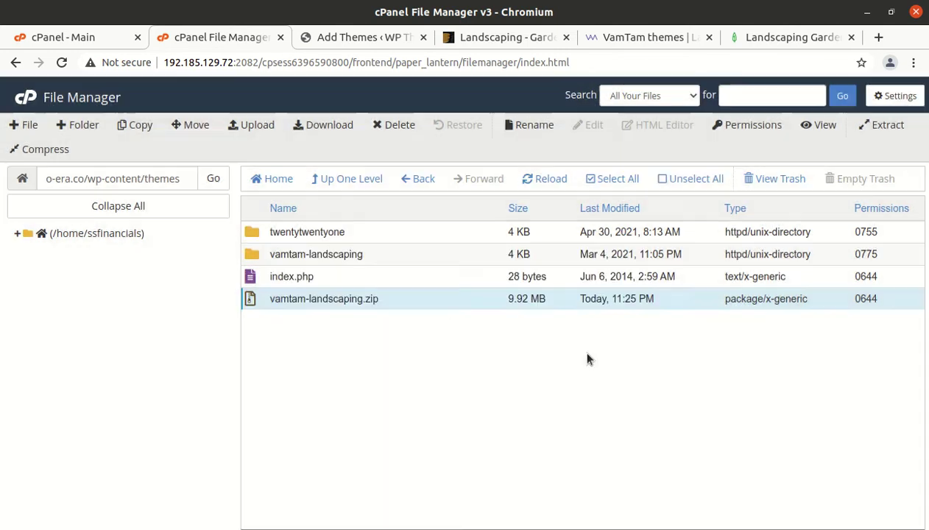
Switch to the WordPress admin, review the (VamTam) Landscaping theme's details among the installed themes and activate it.
click(339, 38)
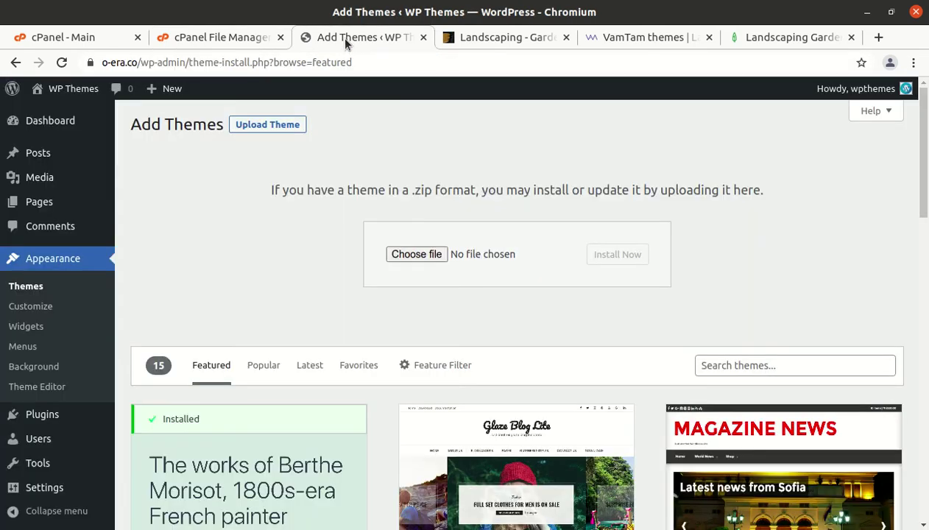
click(31, 293)
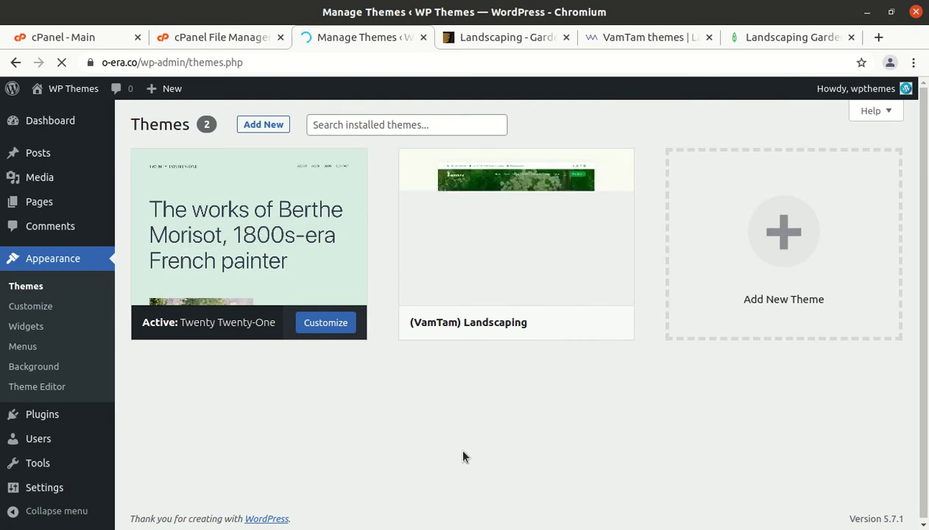
mouse_move(508, 294)
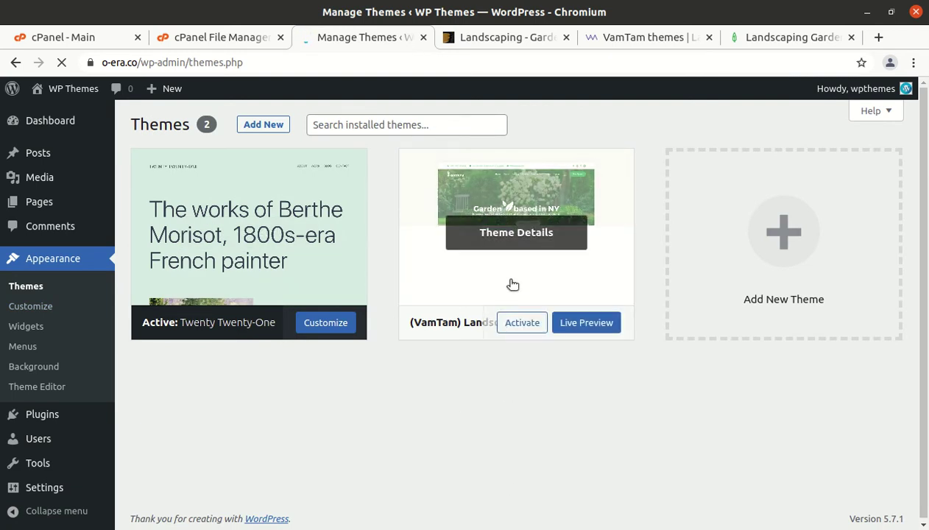
click(506, 241)
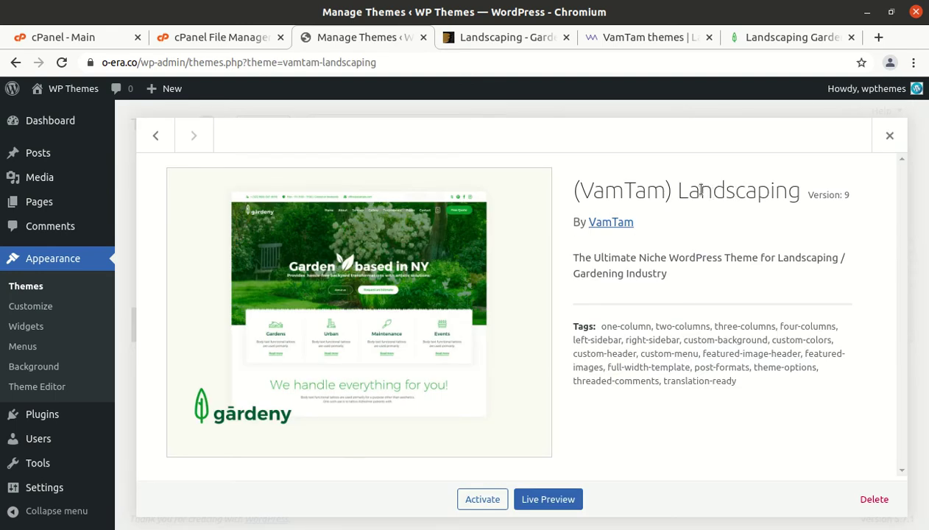
drag(674, 190, 826, 193)
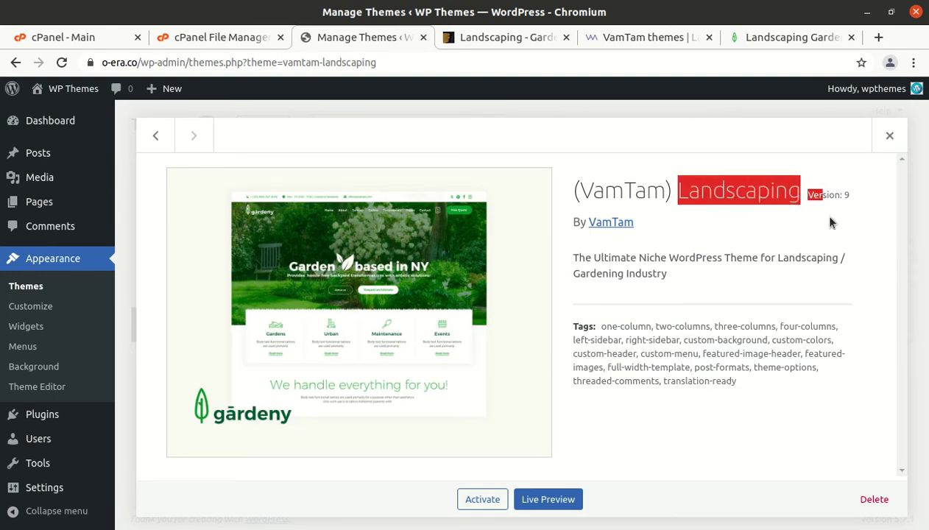
click(828, 235)
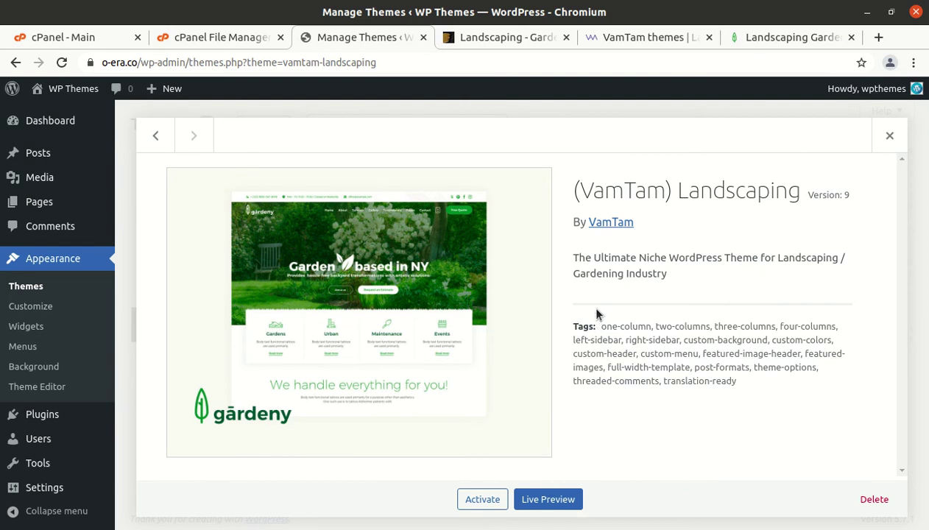
click(489, 501)
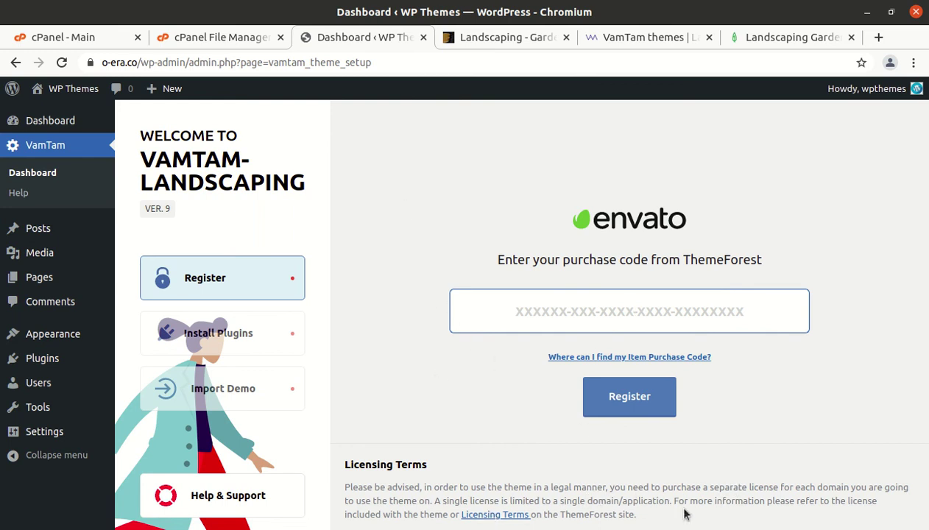
Read the licensing terms on the VamTam theme registration page.
drag(667, 499, 424, 488)
click(428, 372)
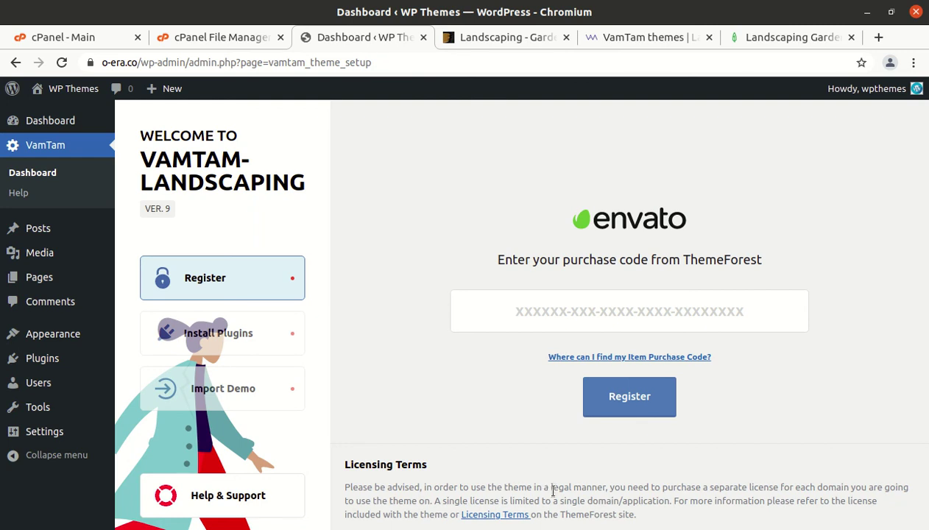
drag(560, 502, 661, 503)
click(663, 510)
Visit the site's front end and look over its blog page under the activated theme.
mouse_move(81, 90)
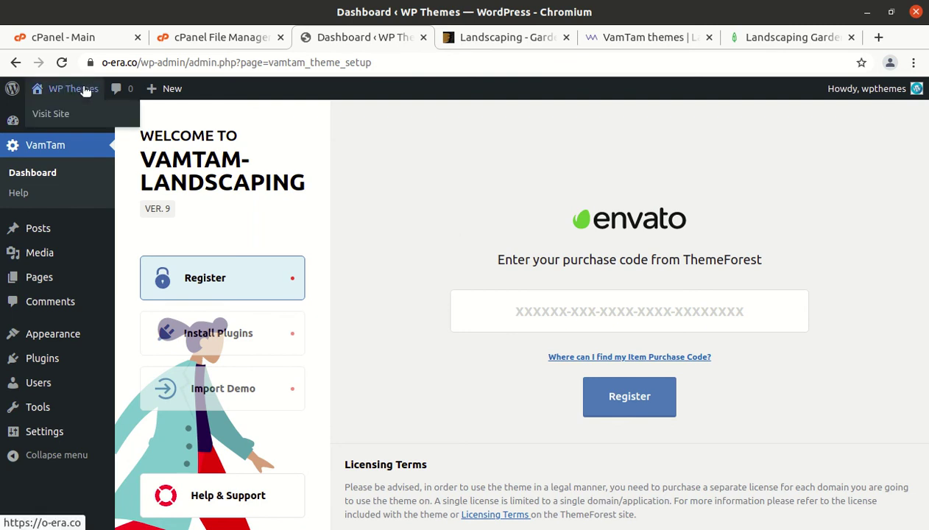
click(54, 120)
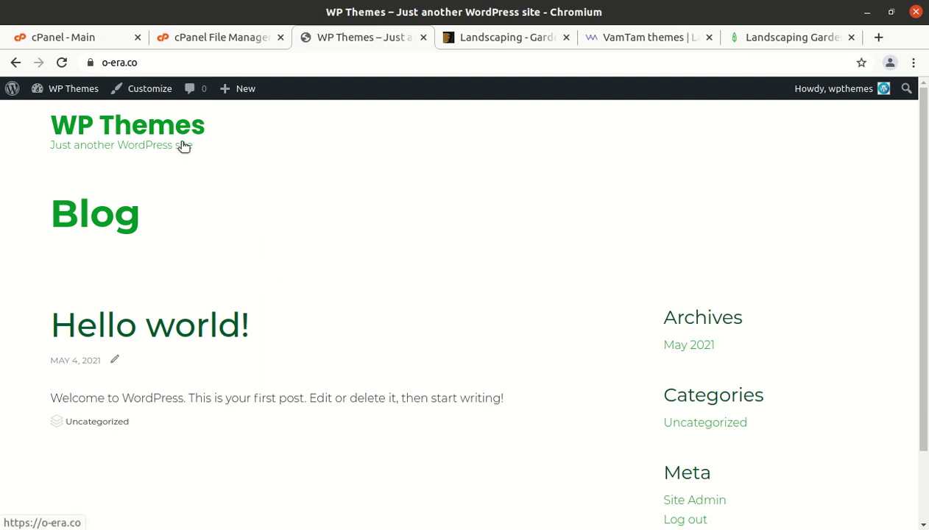
scroll(295, 288, down, 2)
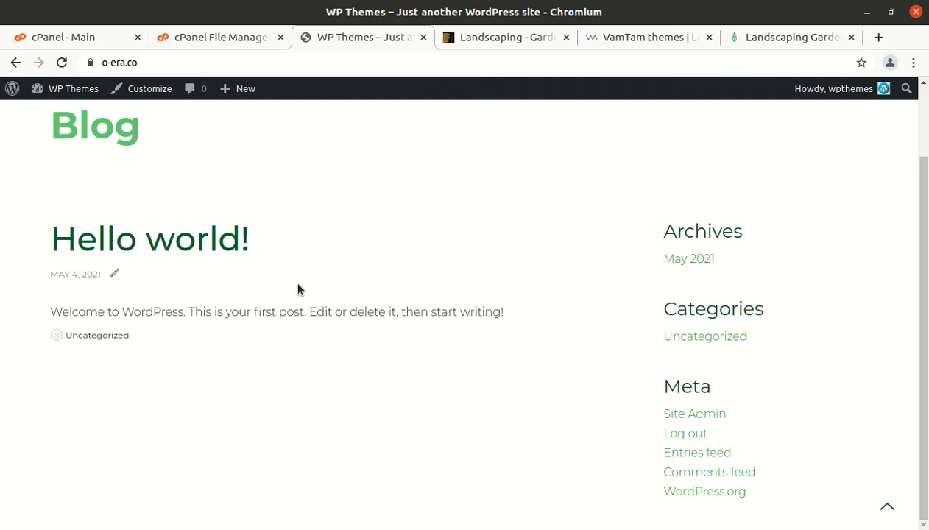
scroll(298, 289, up, 2)
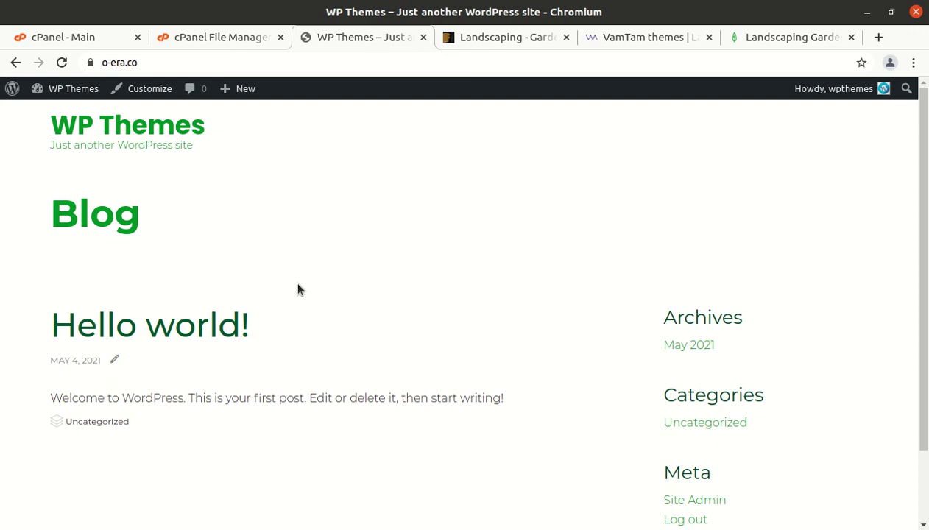
scroll(265, 243, down, 2)
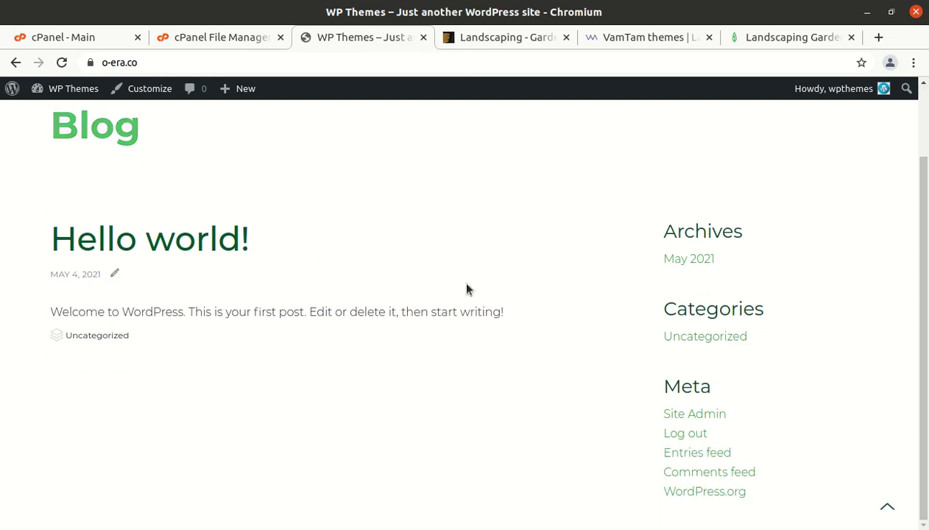
scroll(342, 351, up, 2)
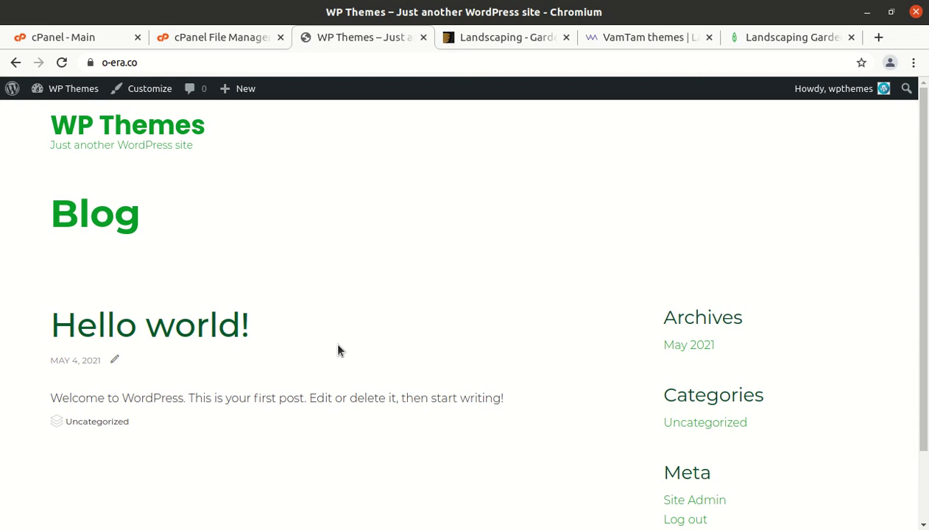